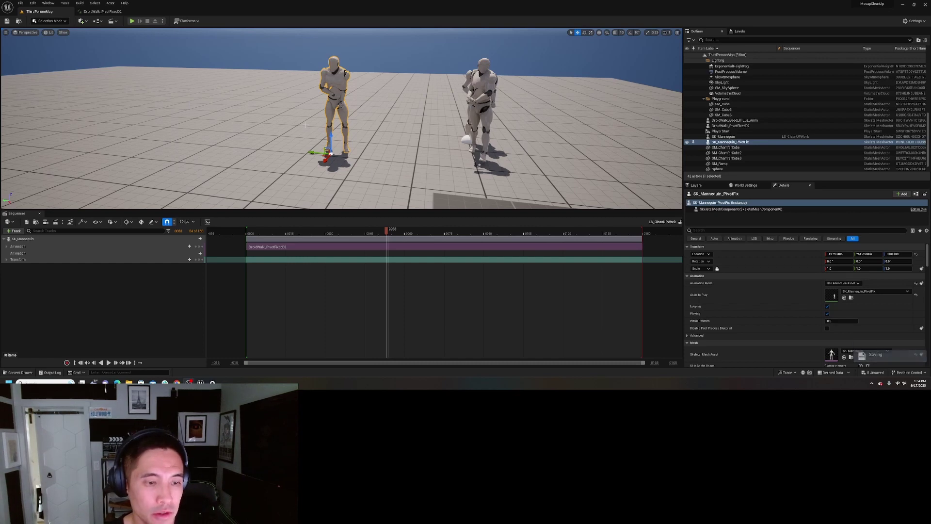
- Open the SK_Mannequin_PivotFix animation sequence from the Mocap CleanUp folder in the animation editor
click(19, 372)
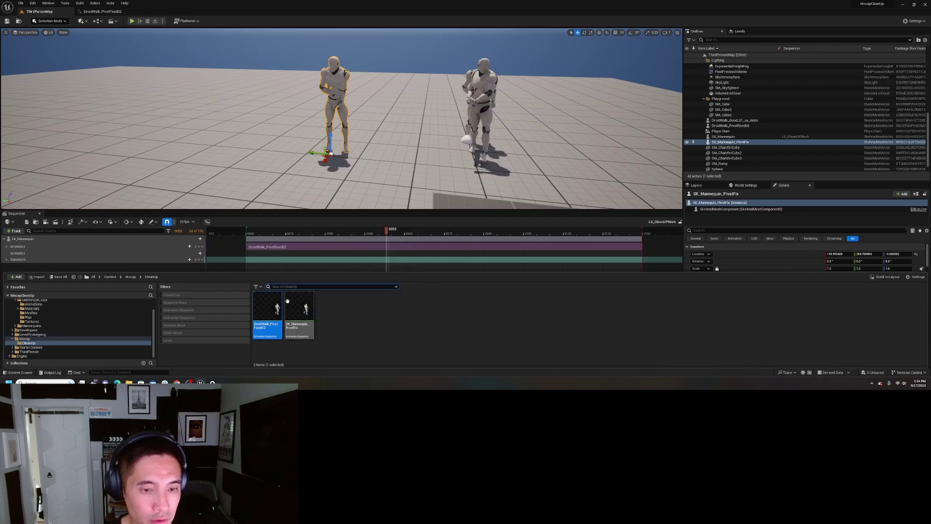
click(304, 318)
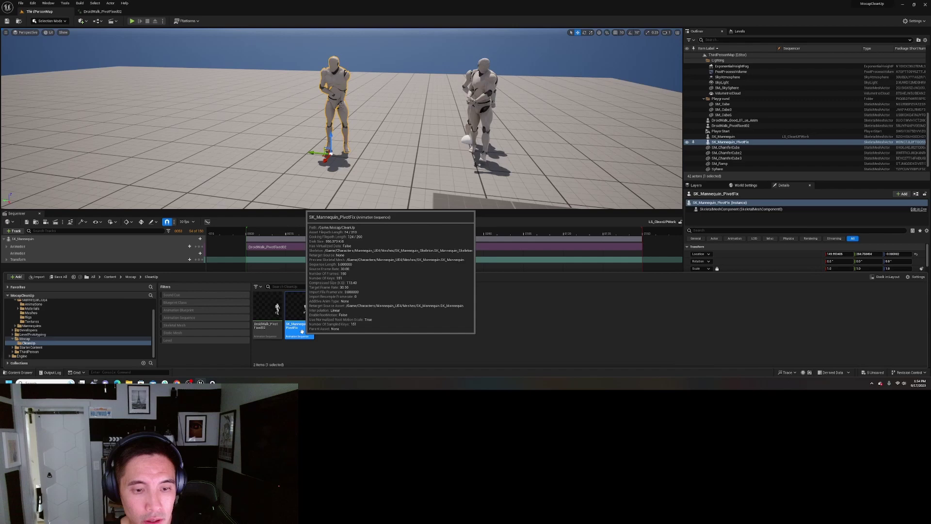
double_click(300, 317)
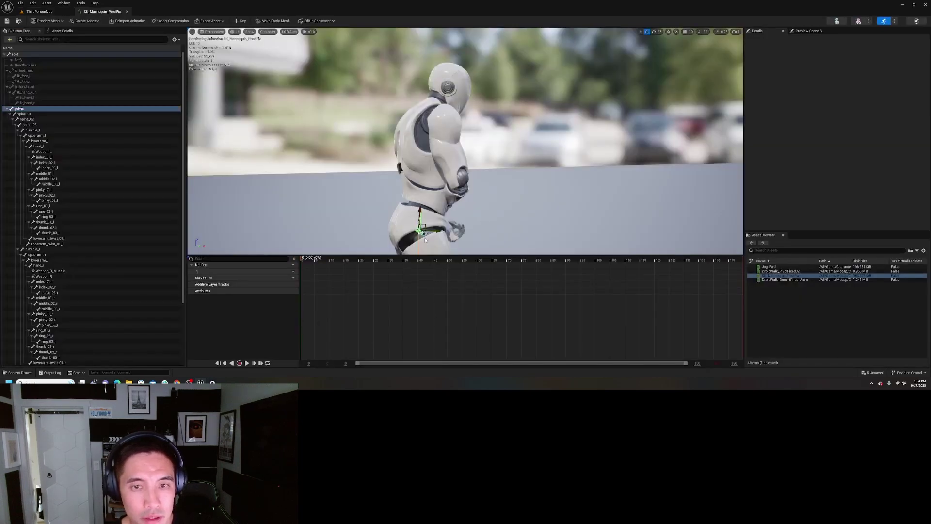
- Play and scrub through the walk animation to examine the mannequin's pose and arm motion from the front
right_drag(473, 217, 384, 186)
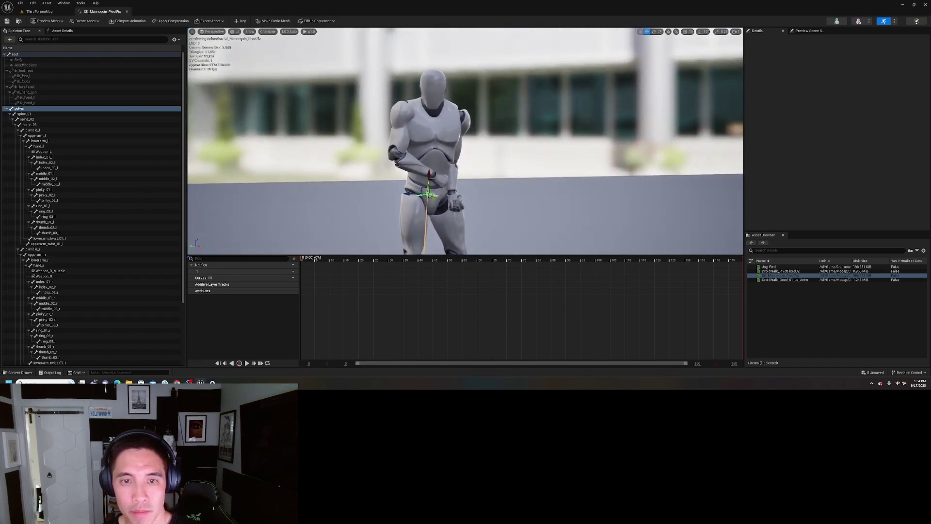
click(324, 260)
key(space)
right_drag(522, 190, 494, 227)
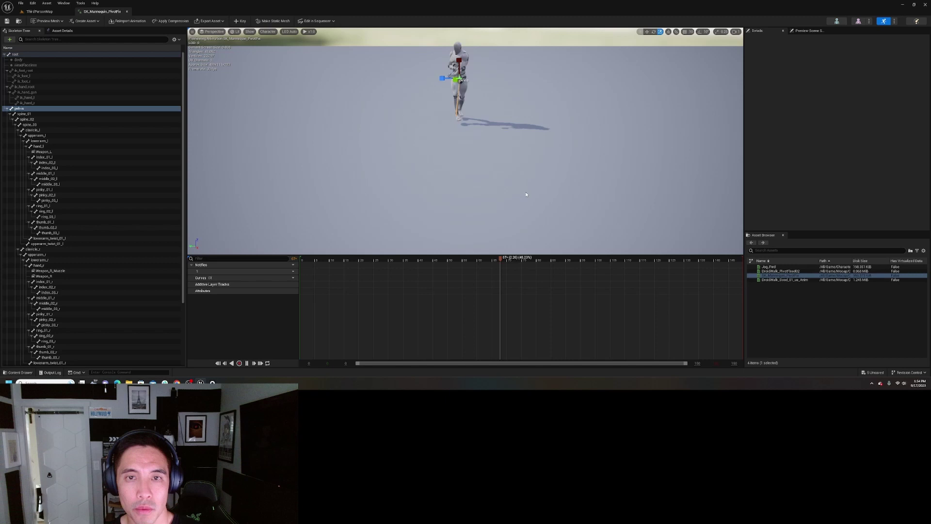
click(246, 365)
key(w)
right_drag(388, 194, 383, 175)
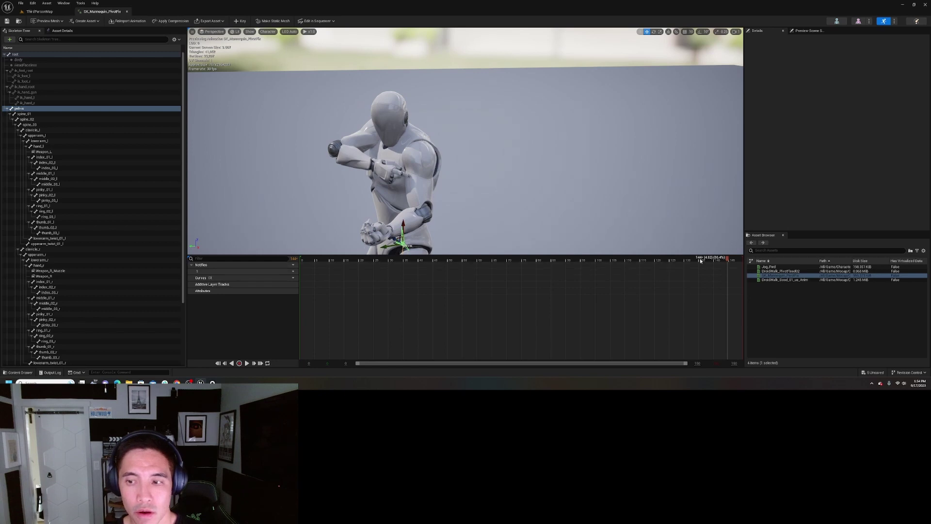
drag(694, 261, 311, 272)
key(w)
right_drag(519, 114, 504, 101)
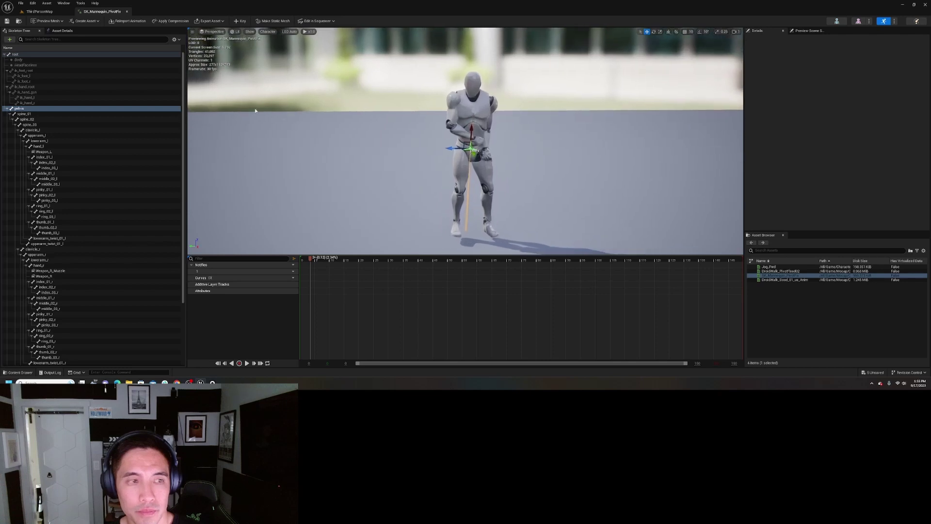
- Select the upperarm_r bone and add an additive key for it at about frame 134
click(65, 255)
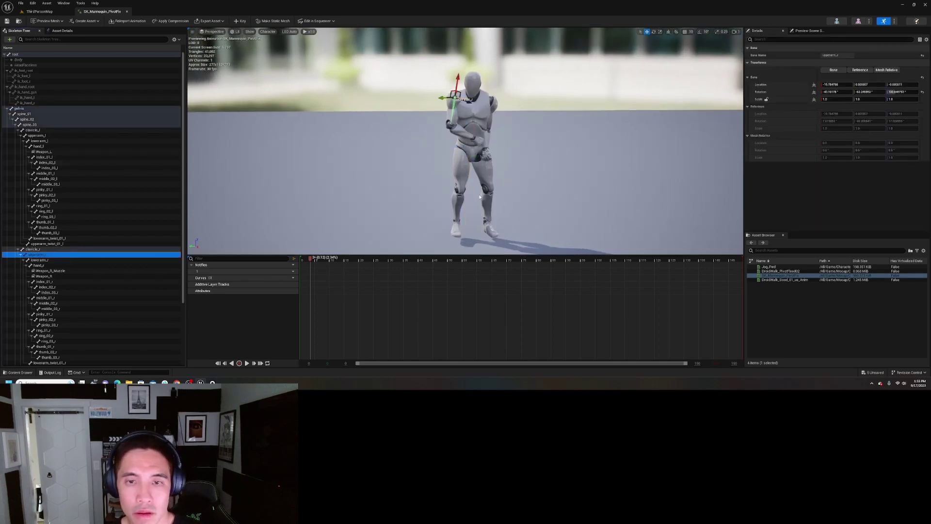
click(311, 265)
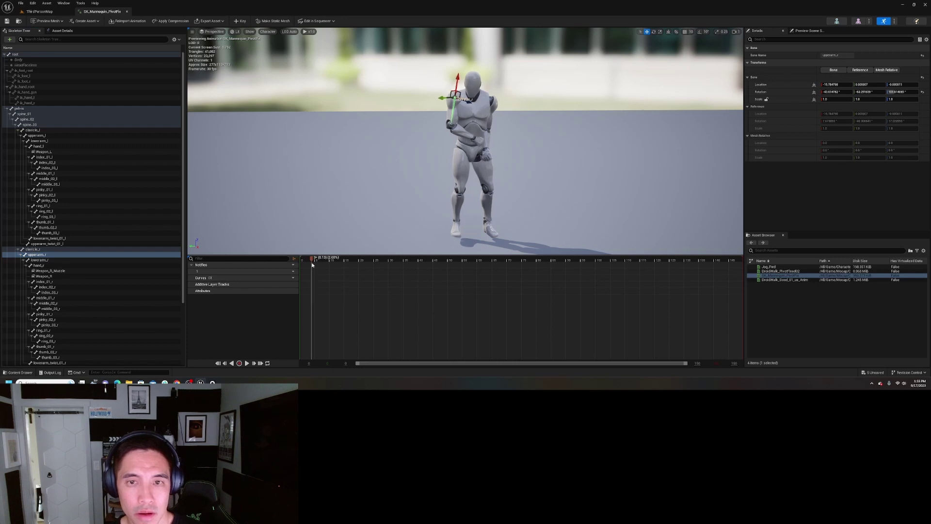
drag(312, 264, 578, 261)
right_drag(639, 203, 648, 216)
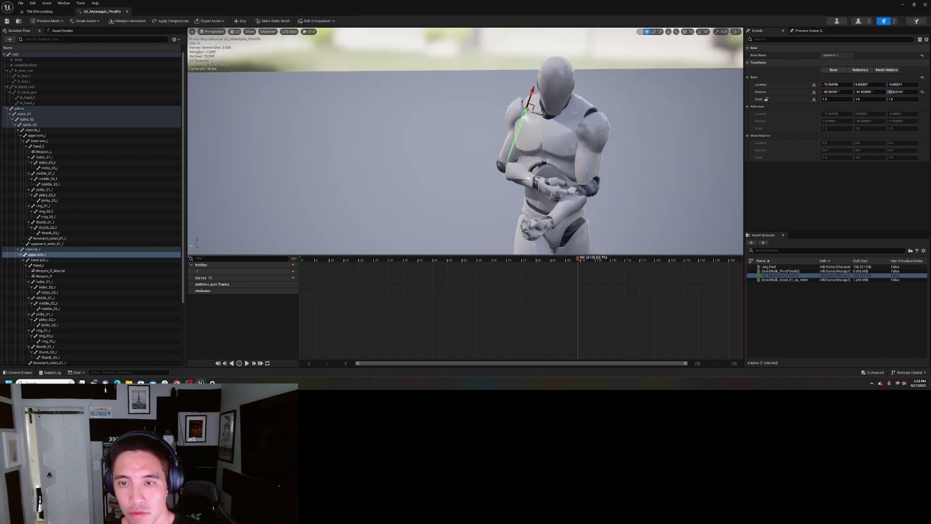
scroll(644, 212, down, 5)
drag(578, 260, 672, 276)
right_drag(633, 215, 628, 243)
scroll(632, 216, down, 5)
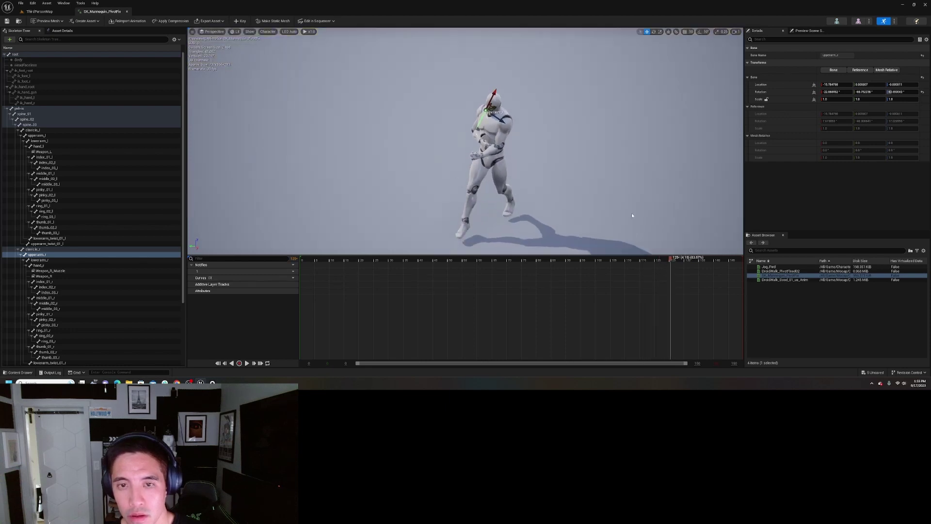
drag(671, 262, 698, 267)
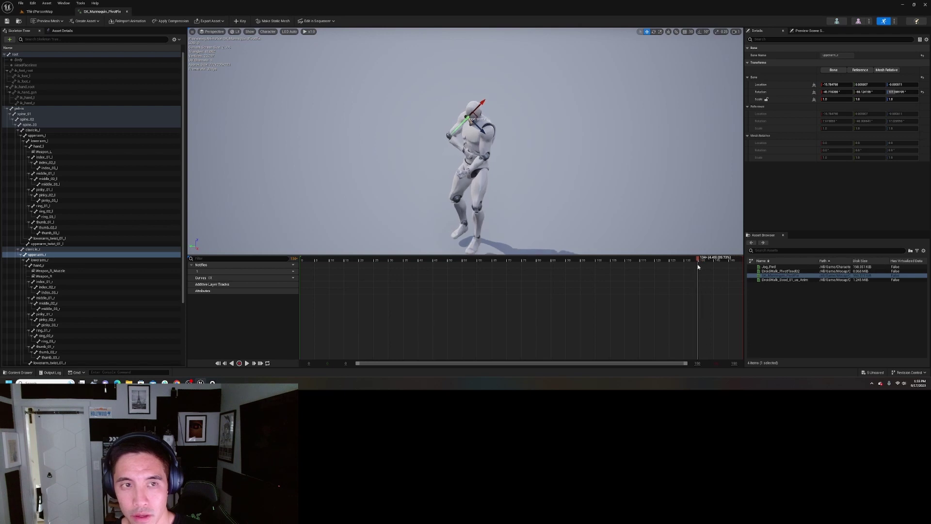
click(240, 21)
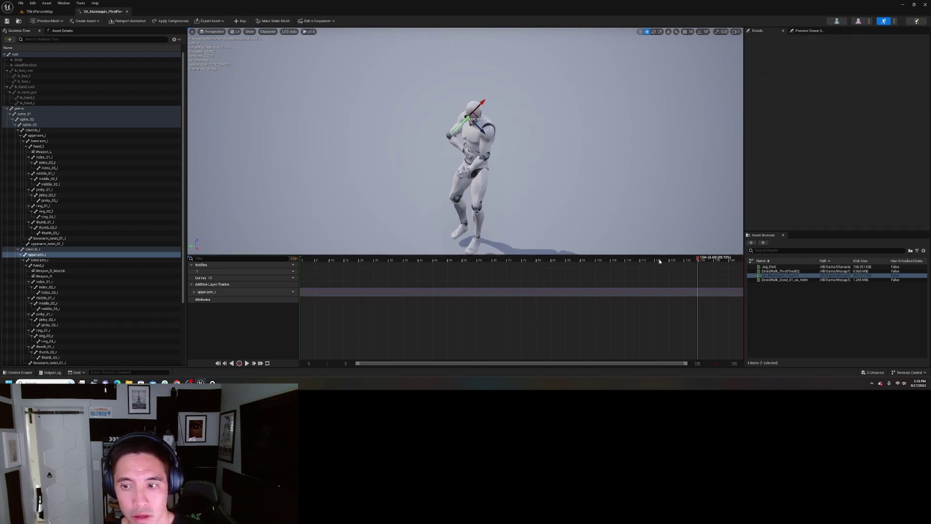
- At frame 0, rotate the upperarm_r bone outward from the torso and key the adjusted rotation
drag(698, 259, 311, 258)
right_drag(388, 174, 412, 154)
key(w)
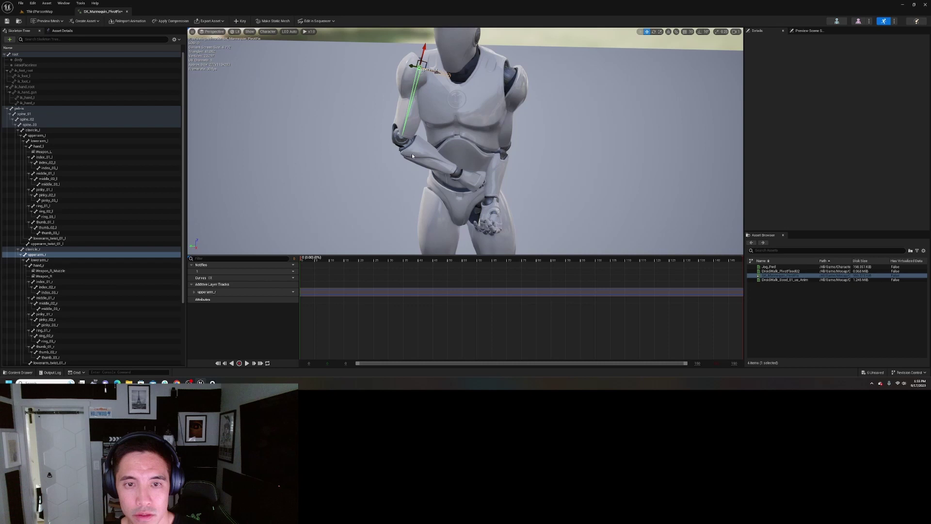
click(402, 134)
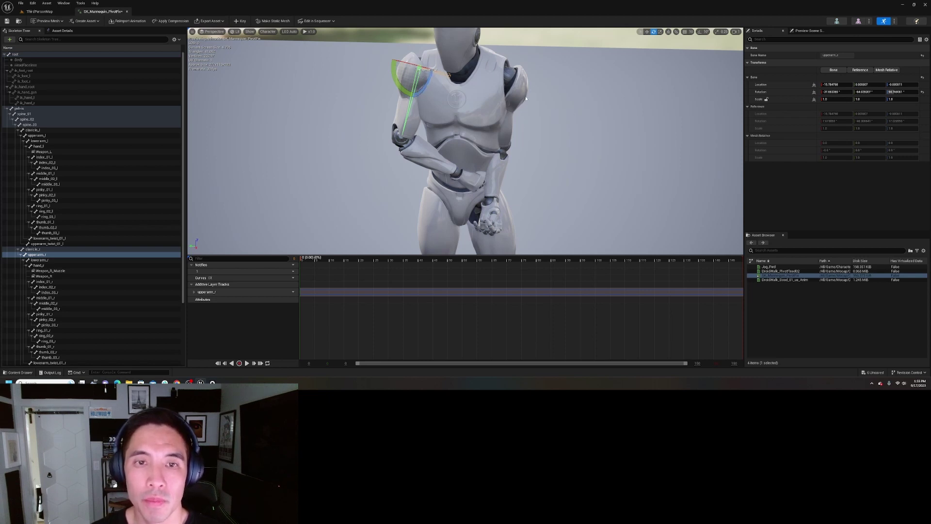
right_drag(526, 98, 511, 76)
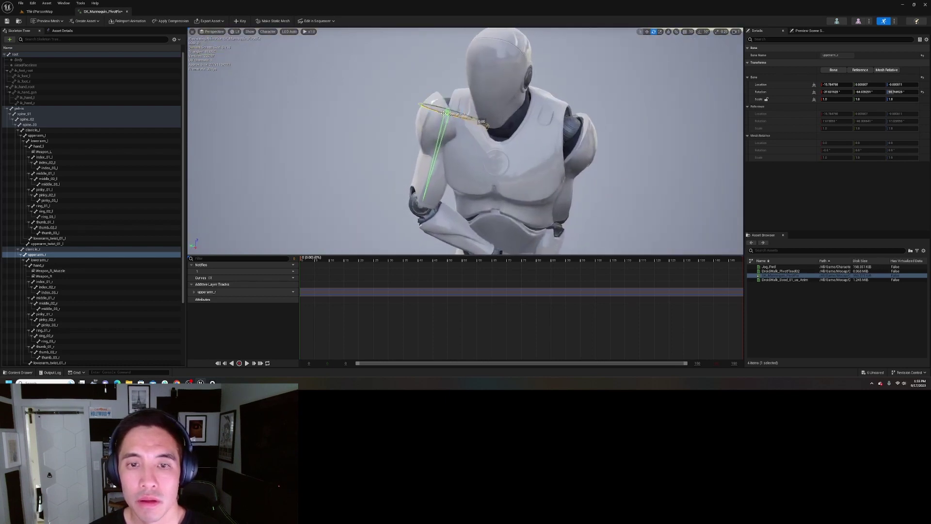
drag(482, 121, 486, 123)
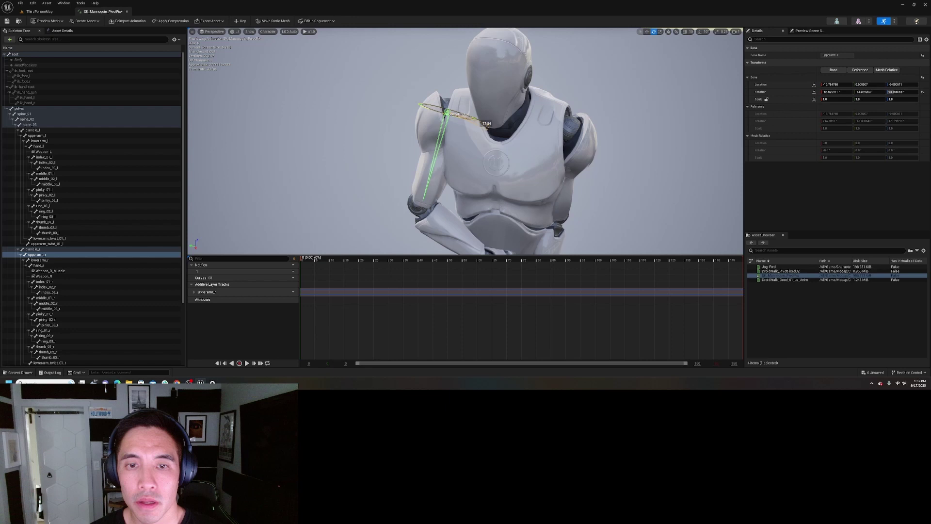
drag(430, 86, 436, 84)
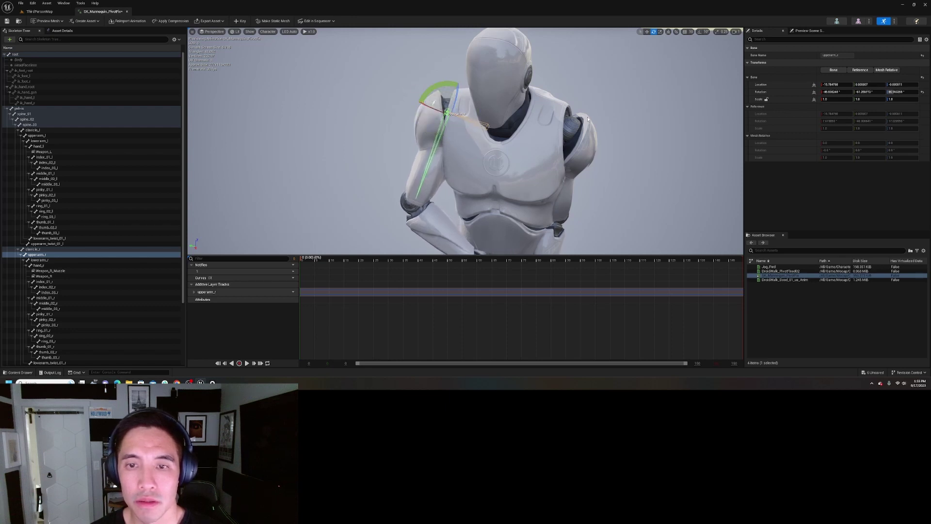
right_drag(436, 86, 567, 114)
right_drag(407, 118, 405, 94)
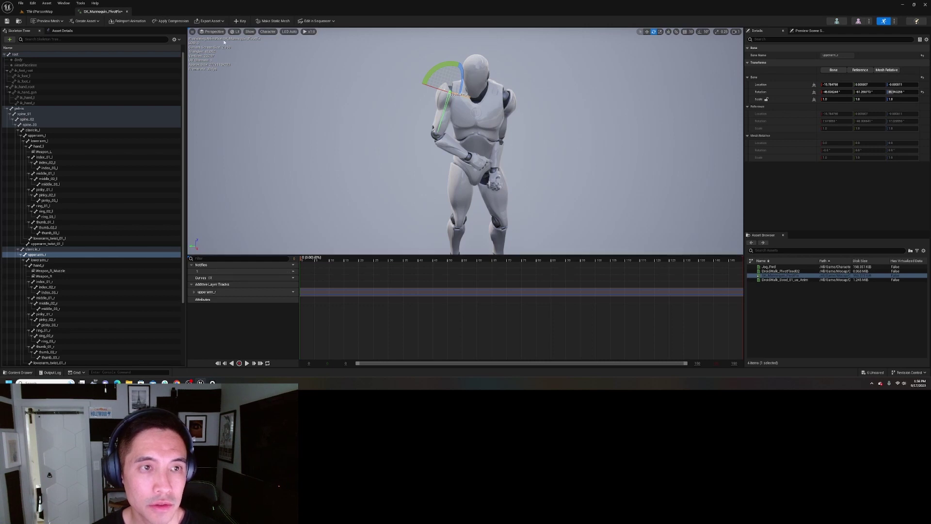
click(240, 21)
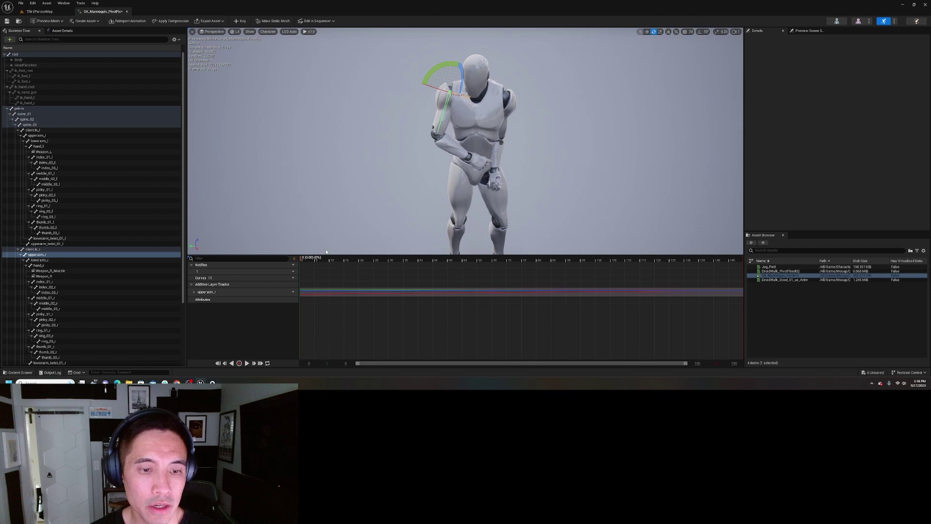
- Play back the animation and inspect the adjusted right upper arm up close
key(space)
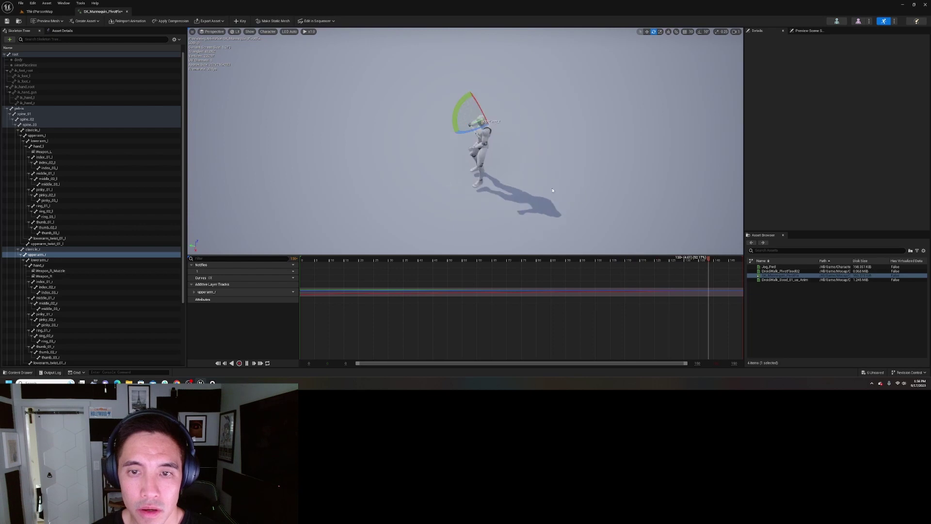
right_drag(579, 190, 584, 145)
mouse_move(614, 213)
right_down()
mouse_move(611, 190)
mouse_move(614, 213)
right_up()
key(w)
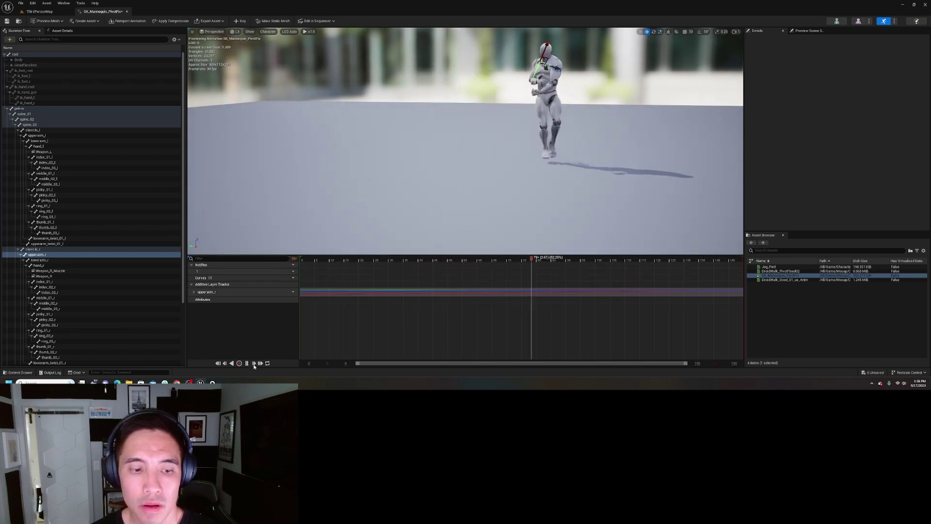
key(space)
key(w)
right_drag(599, 159, 598, 126)
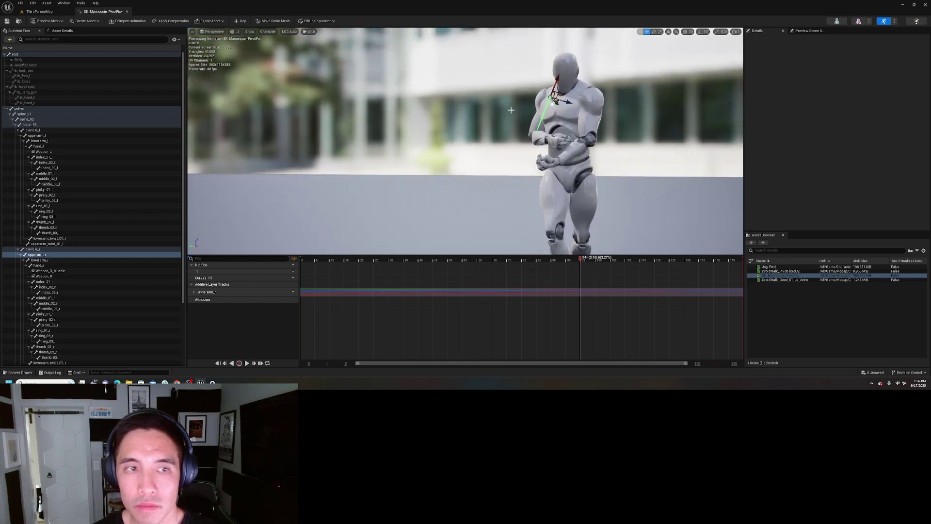
- Rotate the lowerarm_r bone to adjust the forearm pose and key it at frame 0
click(39, 260)
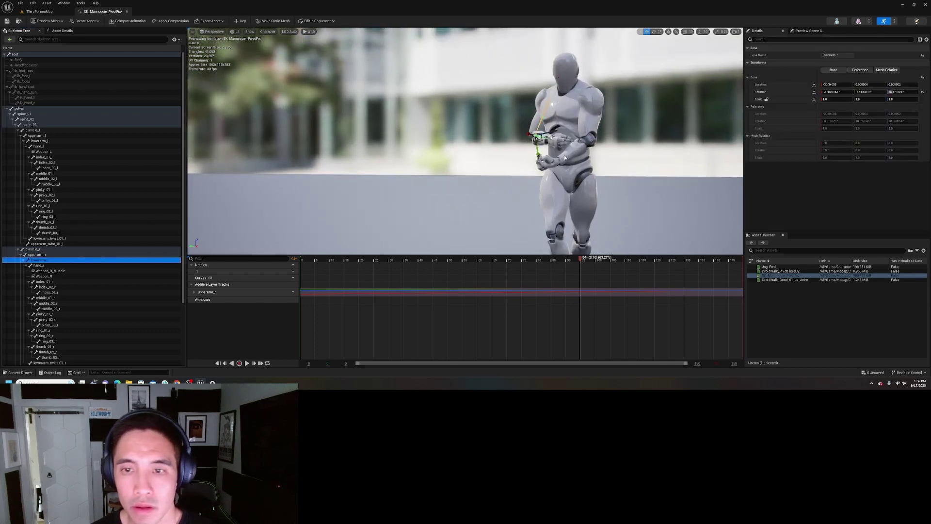
right_drag(609, 146, 604, 146)
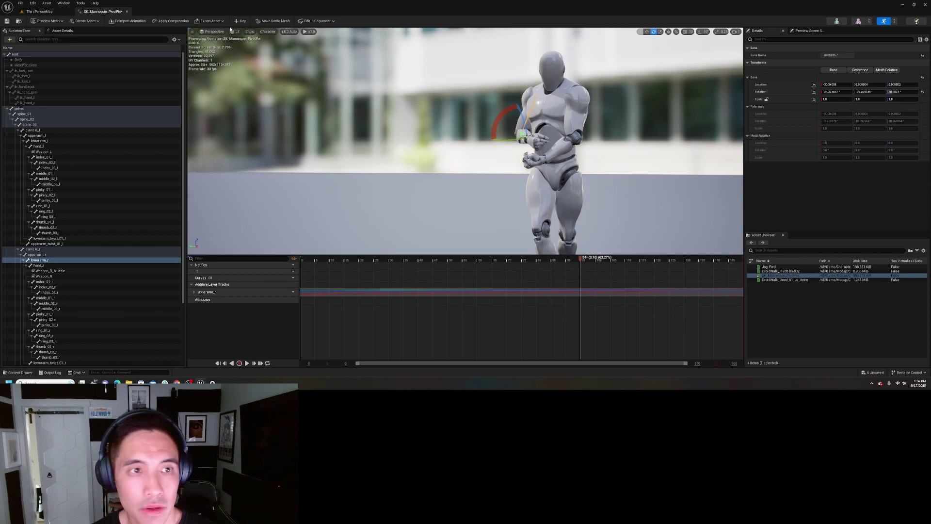
drag(579, 262, 293, 264)
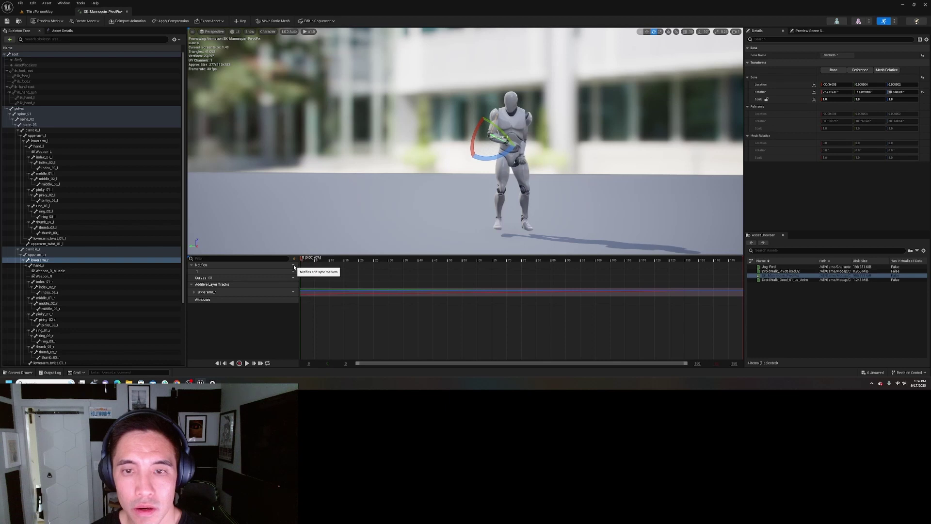
click(236, 21)
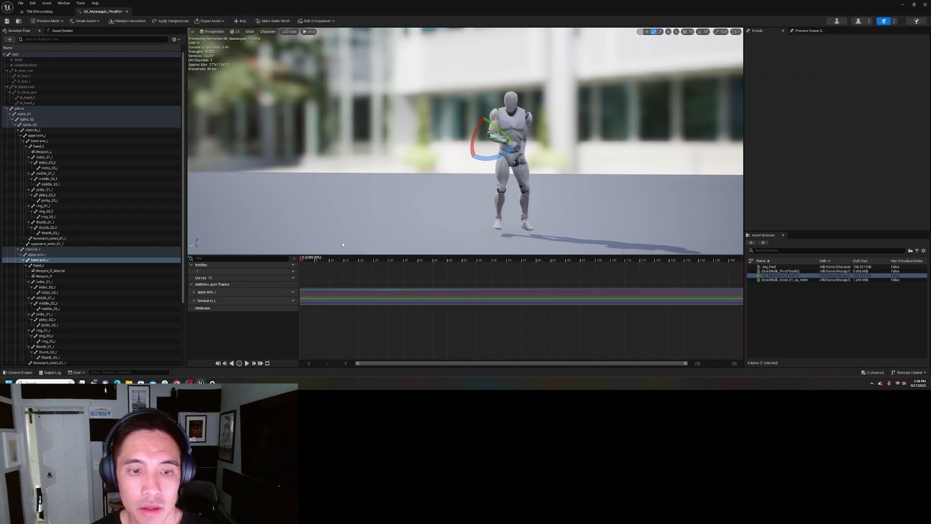
- Play the animation from the start to check the right forearm adjustment
click(302, 262)
key(space)
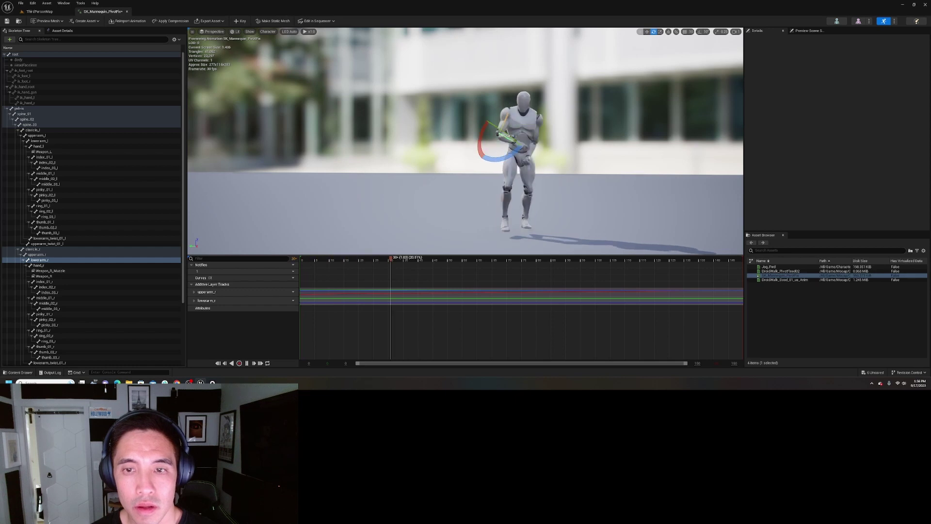
key(s)
right_drag(612, 191, 593, 210)
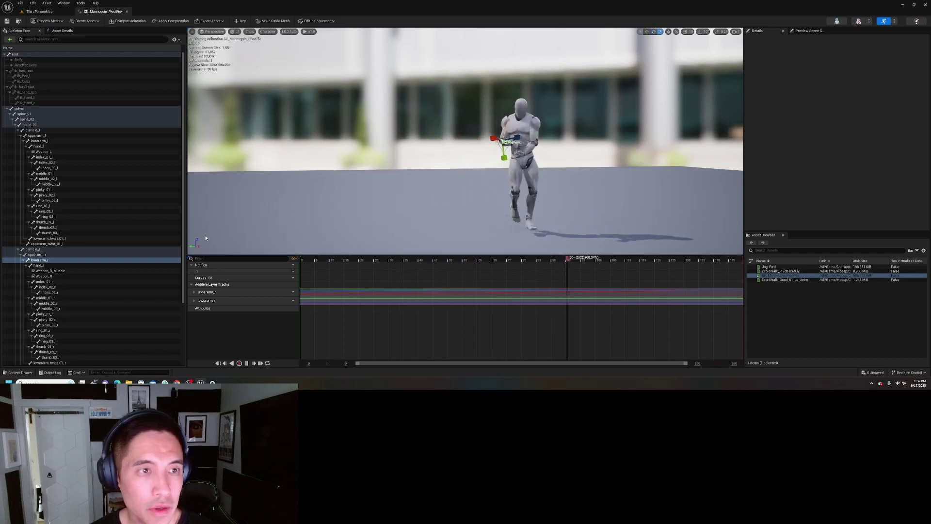
click(247, 363)
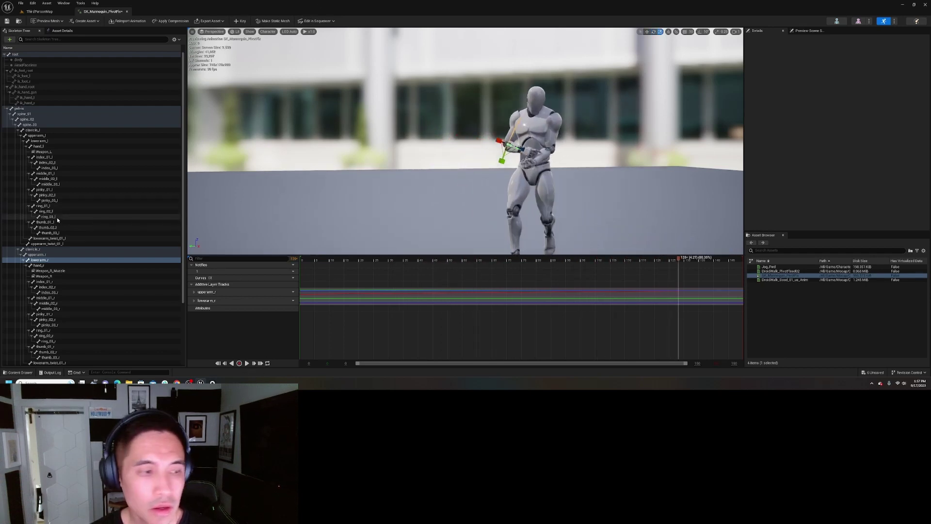
- Select the head bone, rotate it to adjust the head's facing direction at frame 0, and key the rotation
scroll(67, 229, down, 3)
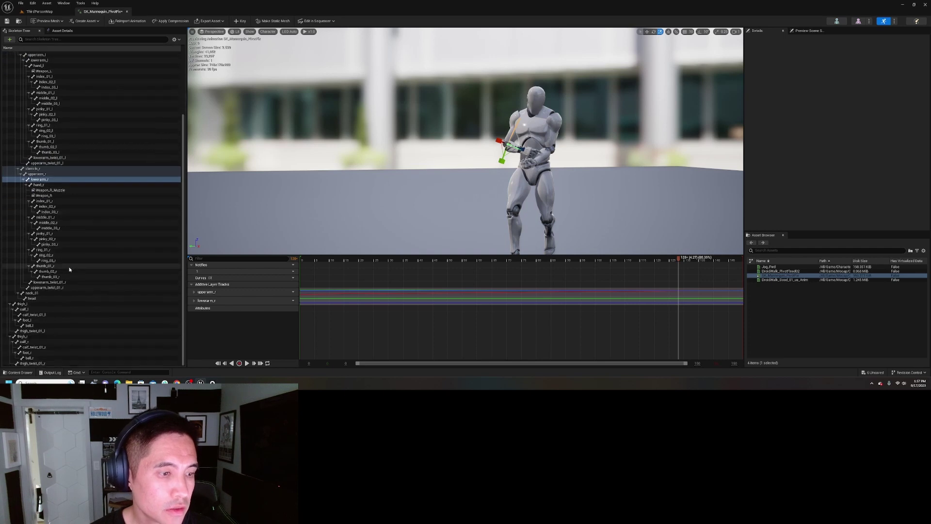
click(48, 298)
mouse_move(624, 161)
right_down()
mouse_move(624, 146)
mouse_move(624, 161)
right_up()
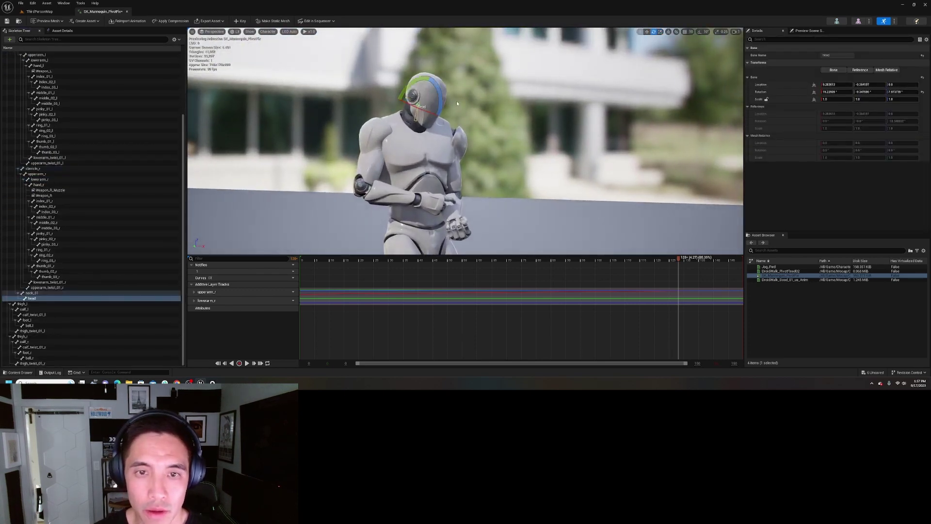
drag(565, 262, 271, 269)
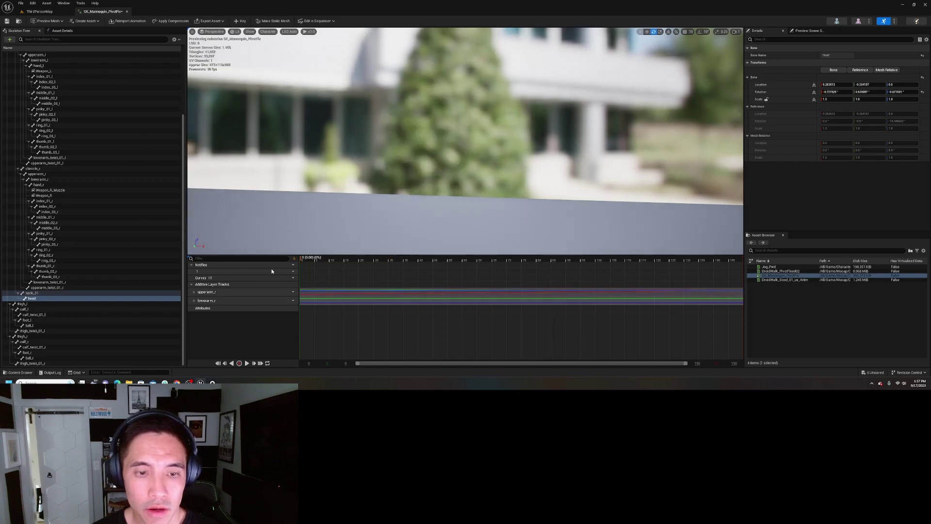
mouse_move(449, 200)
right_down()
mouse_move(398, 196)
mouse_move(448, 187)
right_up()
drag(401, 171, 401, 172)
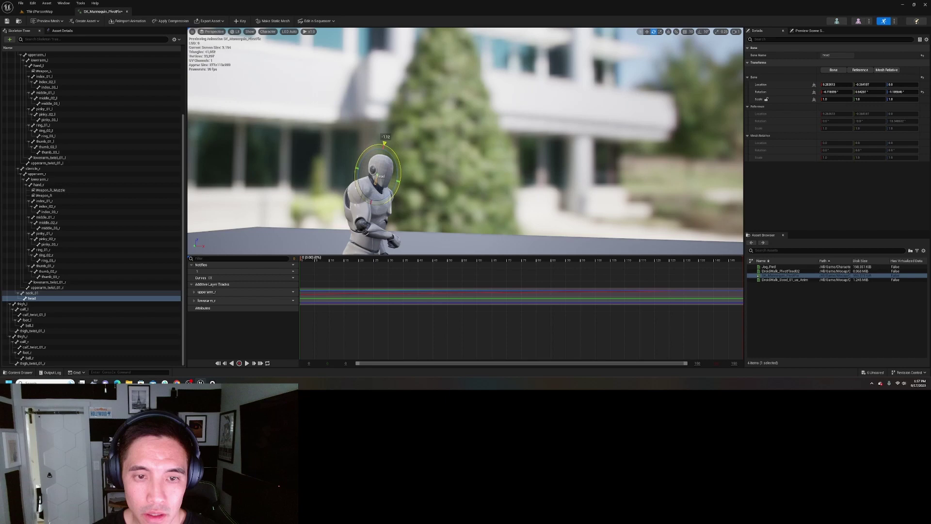
right_drag(445, 175, 325, 181)
right_drag(425, 214, 425, 228)
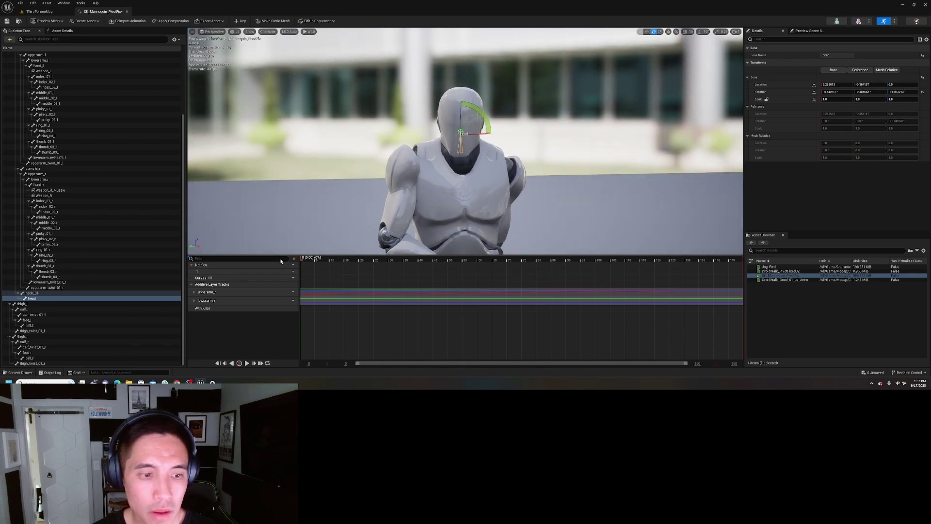
click(239, 22)
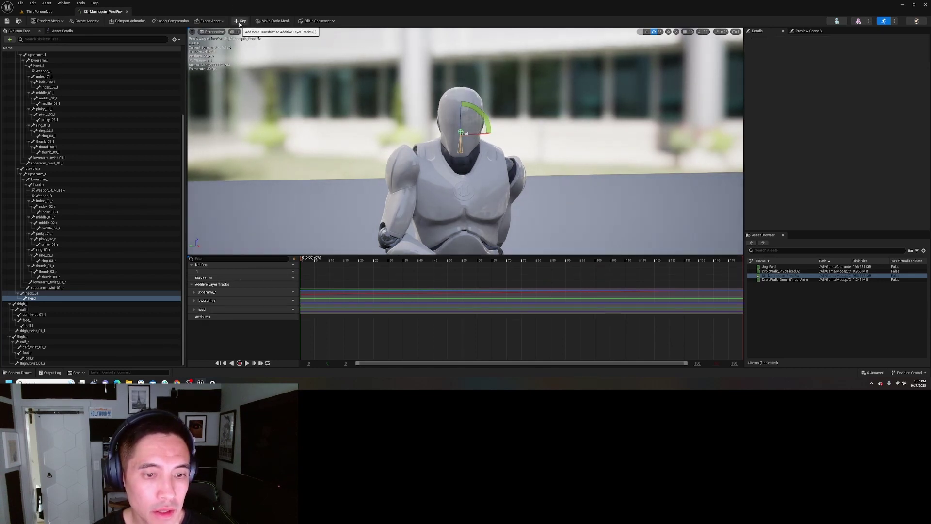
- Play back the walk from the start and check the keyed head rotation from a wider view
right_drag(585, 163, 586, 168)
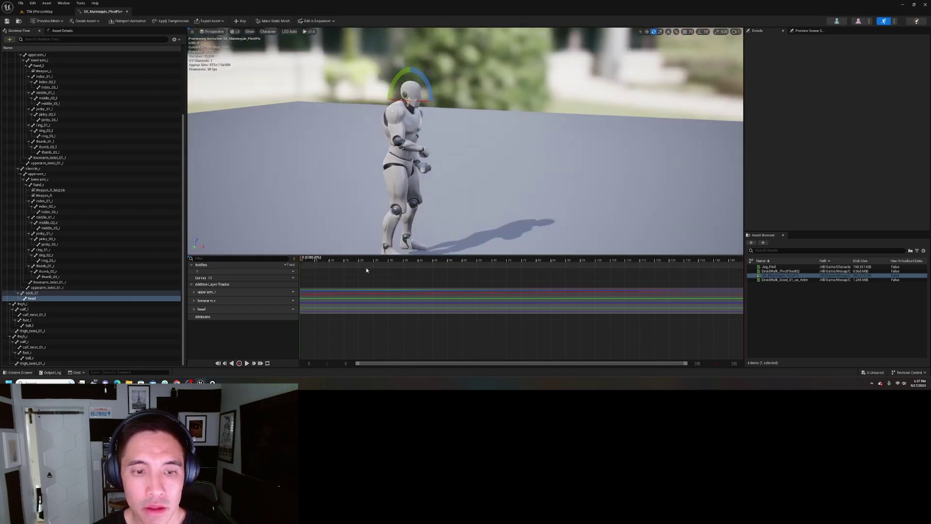
drag(339, 261, 335, 266)
key(space)
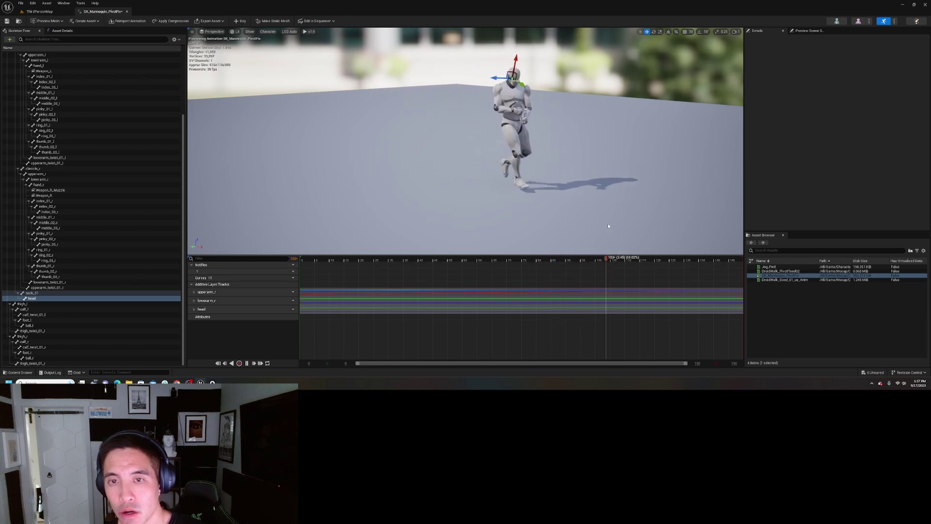
key(w)
right_drag(607, 223, 645, 224)
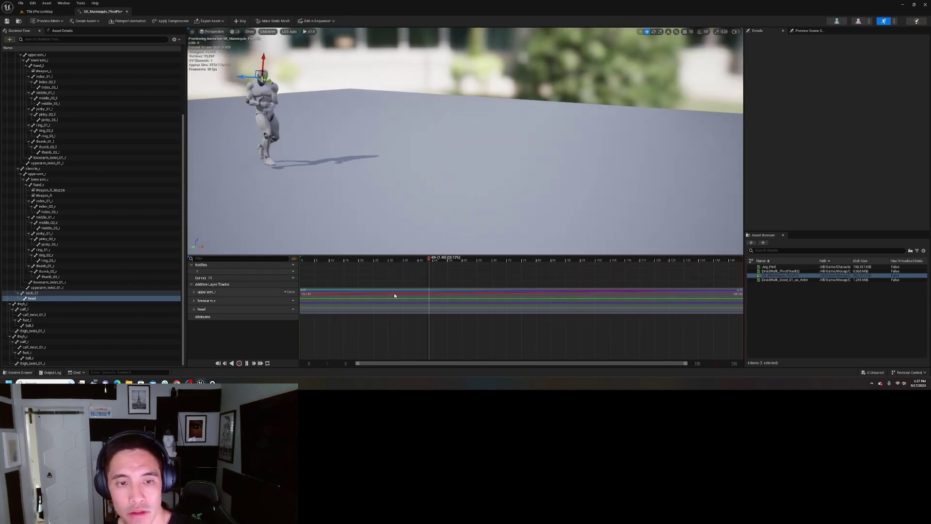
click(247, 363)
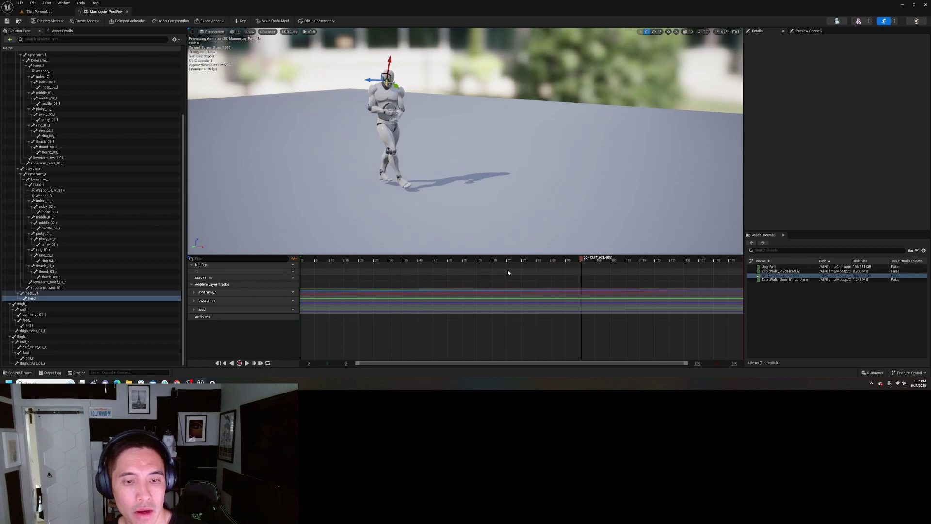
- Return to frame 0, refine the head bone's rotation up close, and key the new pose
drag(527, 263, 295, 271)
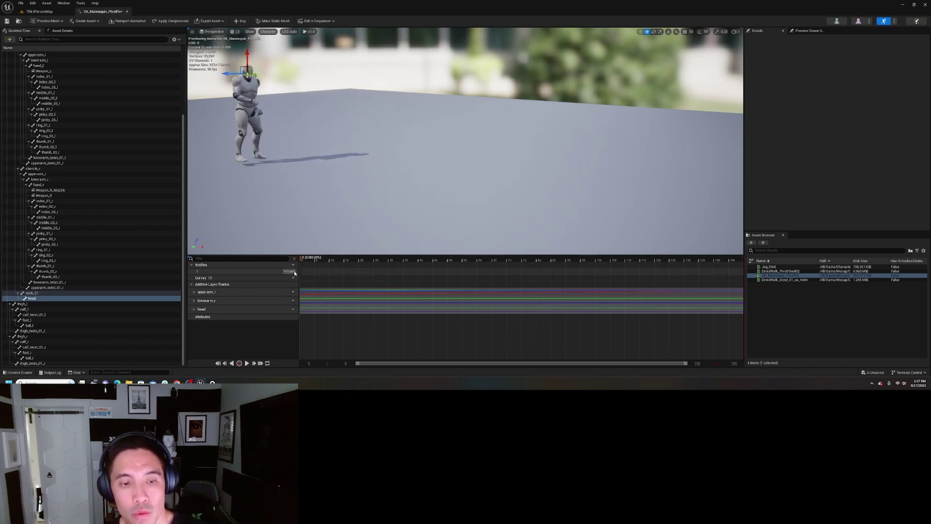
right_drag(339, 190, 379, 235)
key(w)
key(e)
right_drag(405, 193, 405, 193)
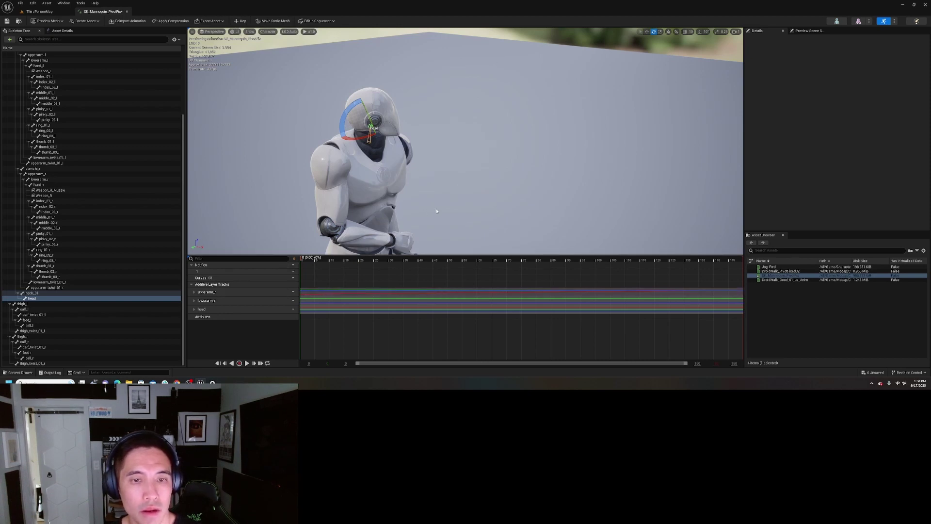
key(s)
- Play the animation again to examine the refined head direction throughout the walk
right_drag(437, 211, 460, 232)
click(326, 262)
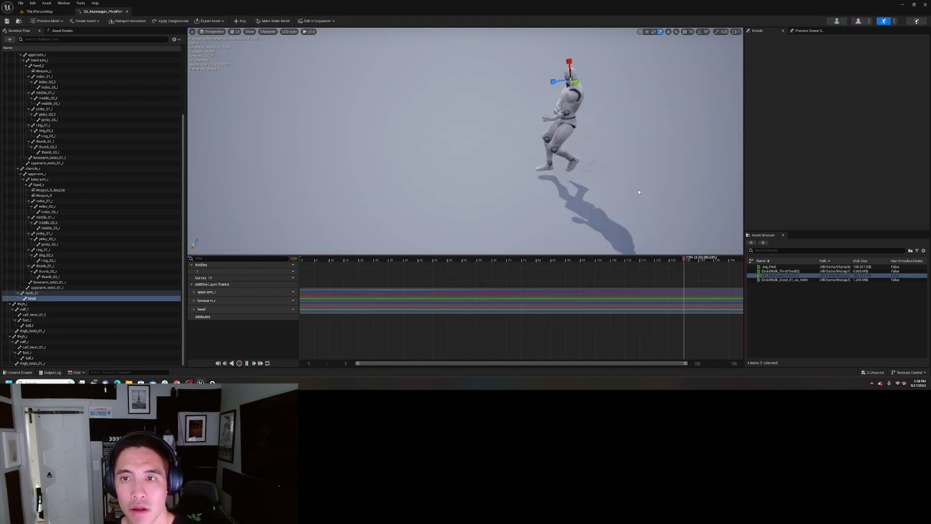
click(246, 363)
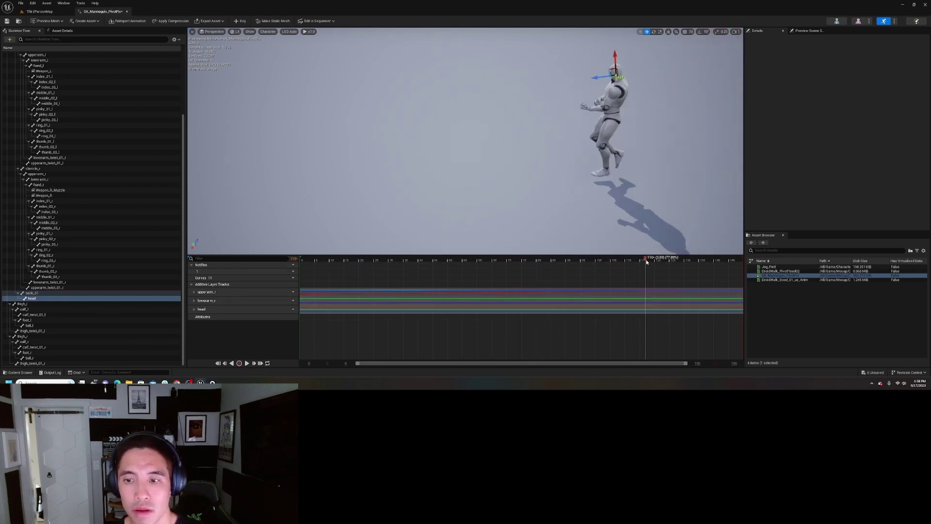
- Scrub the late frames of the walk to compare the head pose, and undo the last head key
drag(647, 262, 658, 262)
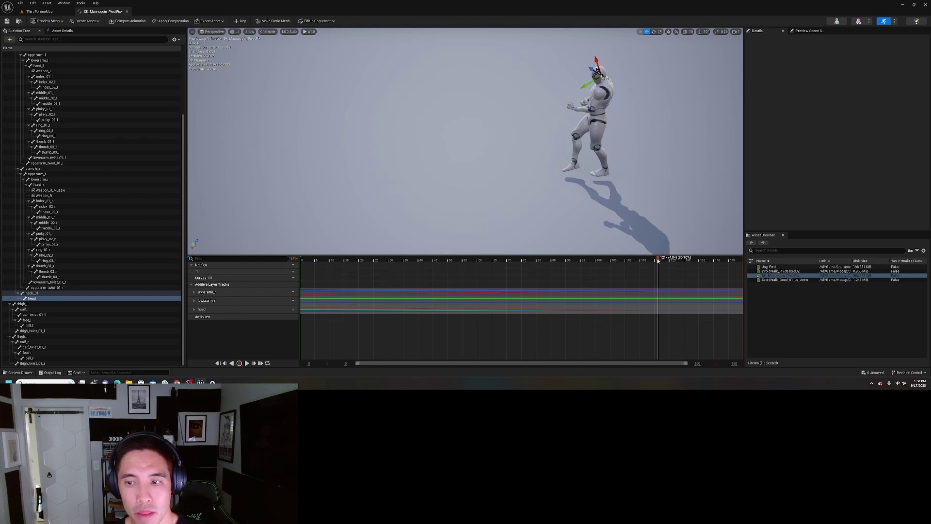
drag(658, 261, 624, 262)
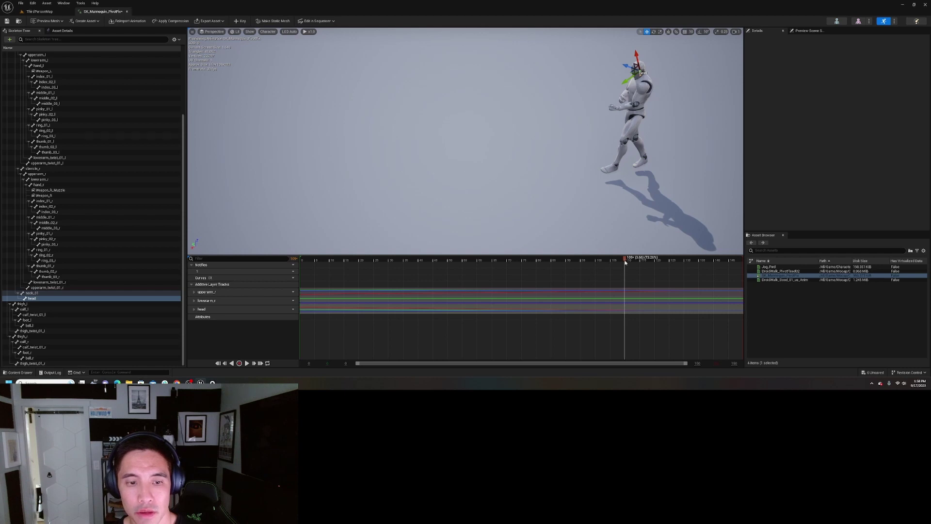
key(ctrl+z)
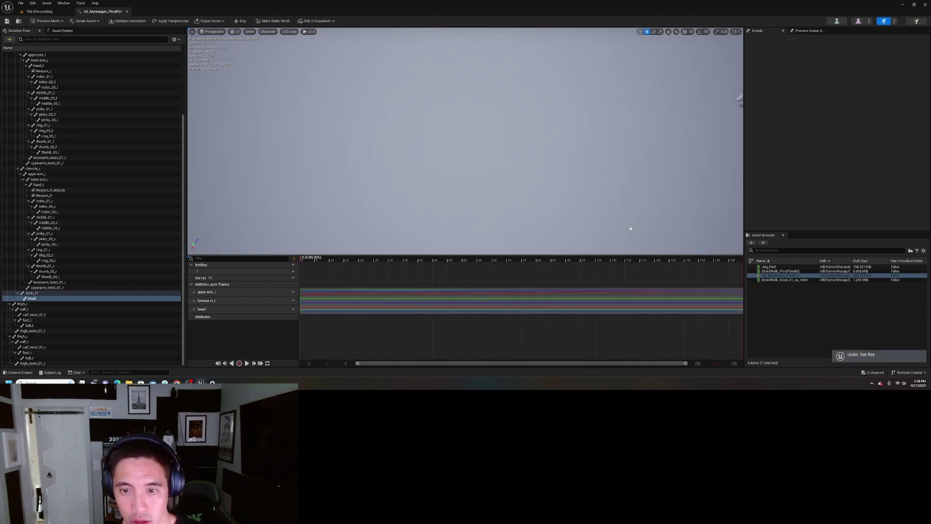
- Frame the character and inspect the roll, pitch and yaw curves of the head's additive track
key(f)
key(e)
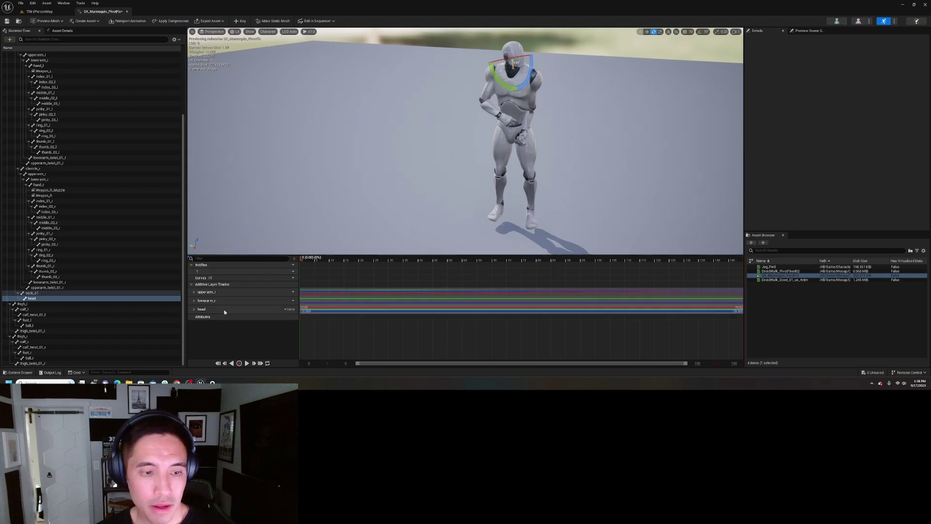
click(195, 309)
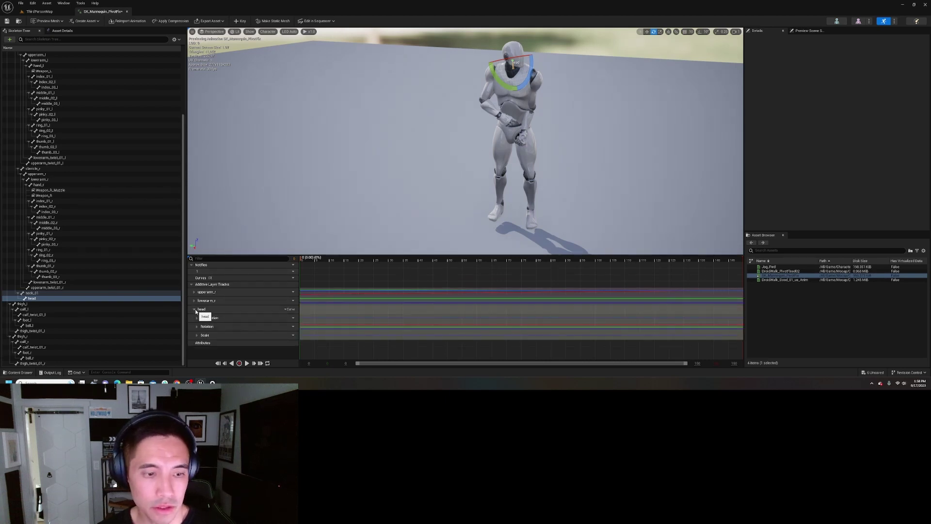
click(197, 326)
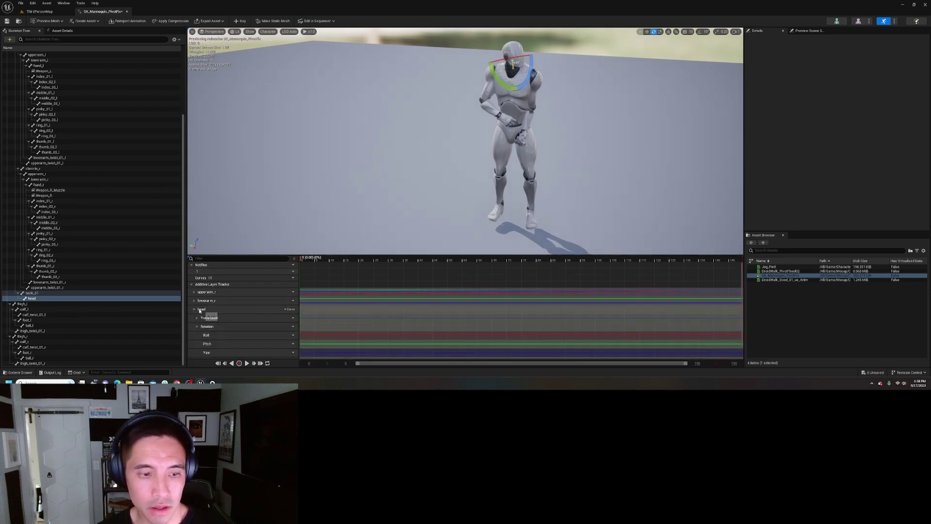
click(194, 310)
- Scrub through the late frames to examine the head orientation, and return to the start of the animation
click(623, 261)
drag(624, 261, 682, 272)
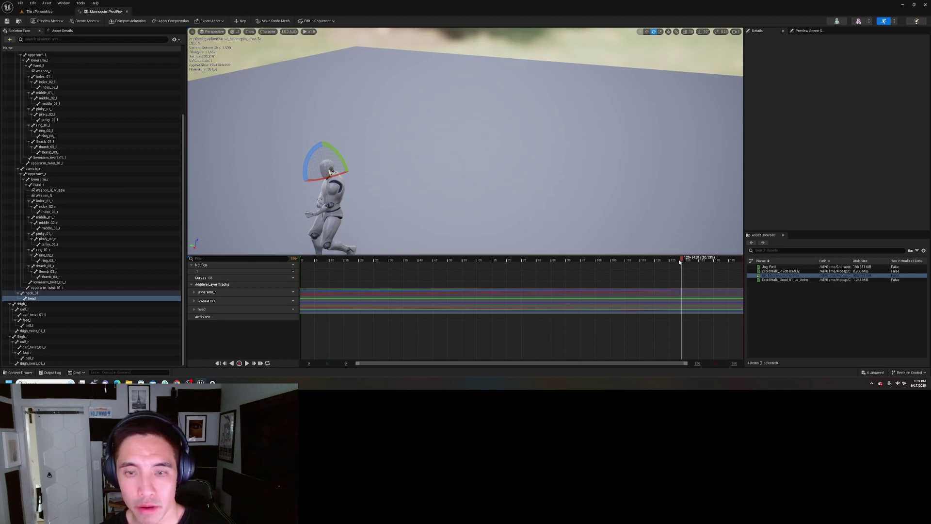
drag(679, 262, 304, 262)
mouse_move(371, 235)
right_down()
mouse_move(377, 210)
mouse_move(371, 236)
right_up()
key(w)
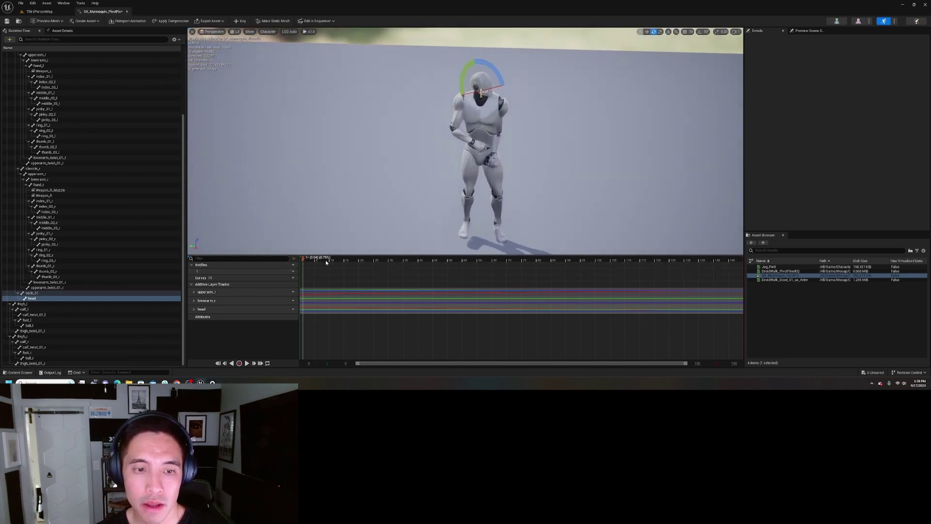
- Play the corrected walk and examine the arm and head poses from a side angle
key(space)
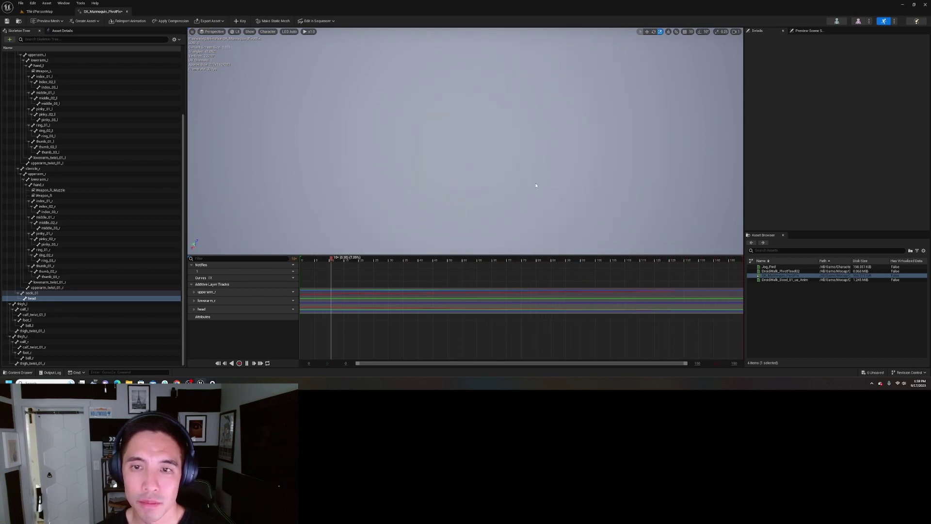
click(248, 363)
right_drag(473, 153, 703, 100)
right_drag(462, 89, 511, 60)
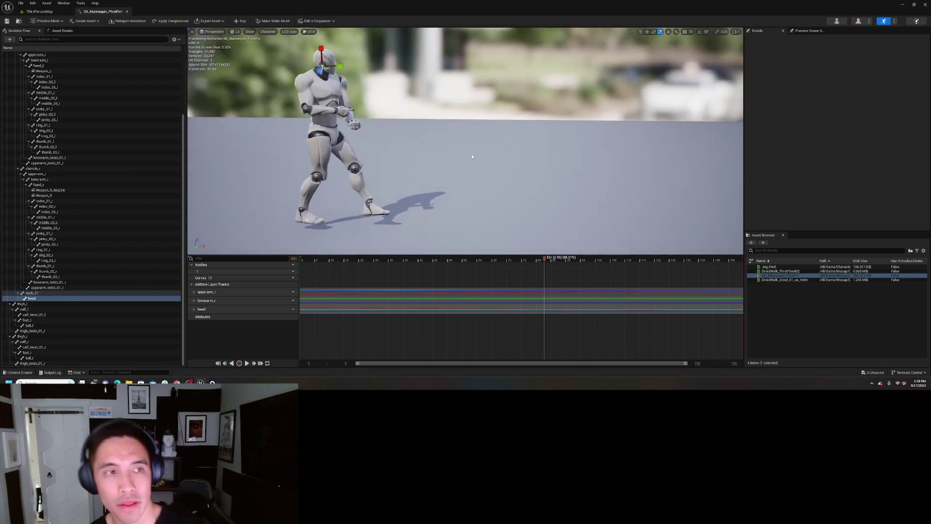